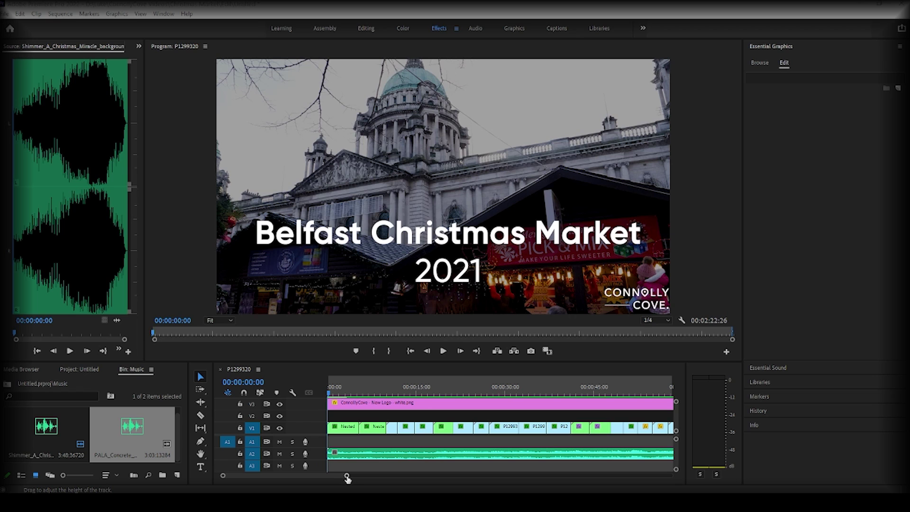
Preview the sequence from the start, stopping at 00:00:07:04 on the snowman figurines
{"action": "left_click_drag", "start_coordinate": [345, 477], "coordinate": [464, 476]}
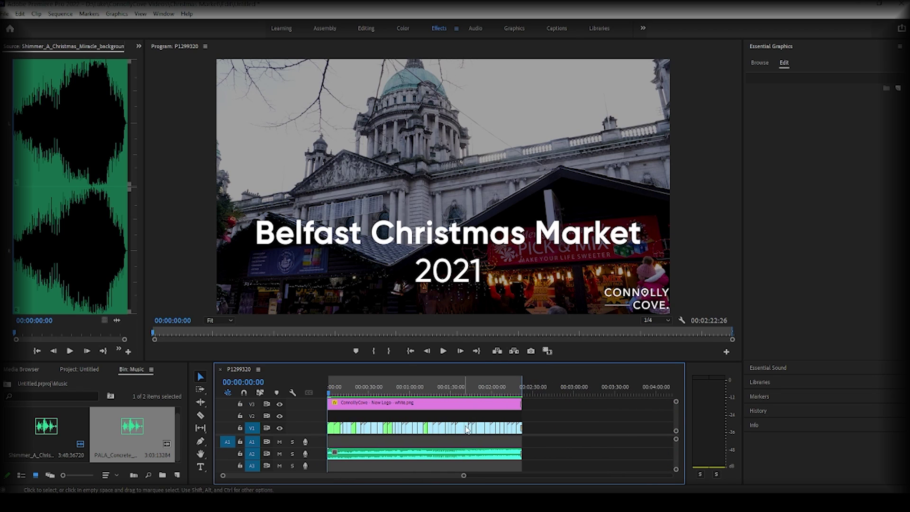
{"action": "left_click", "coordinate": [440, 355]}
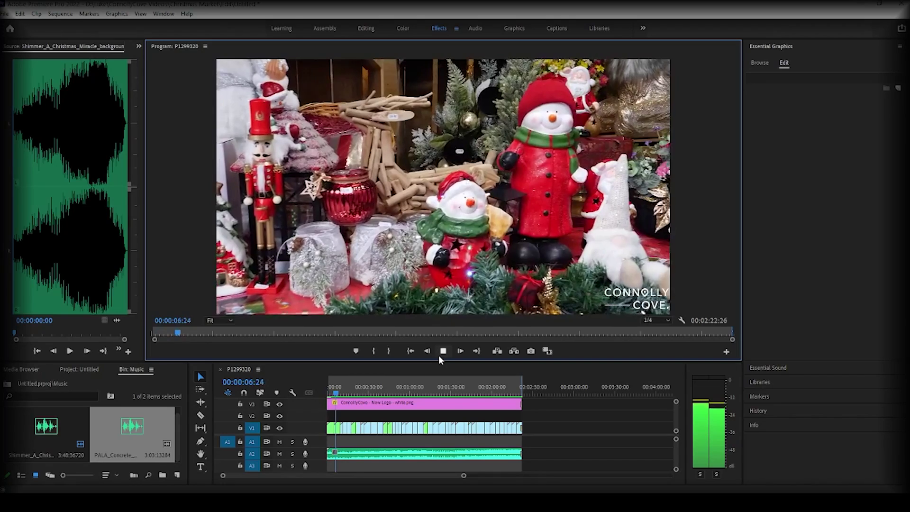
{"action": "left_click", "coordinate": [440, 355]}
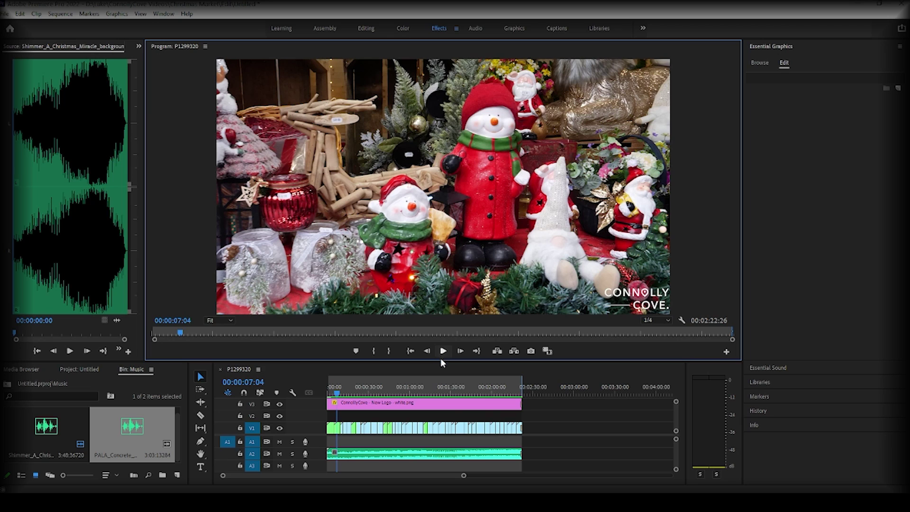
Continue playback to 00:00:16:02 on the red-lettered jewellery stall, then show the whole sequence
{"action": "left_click", "coordinate": [465, 478]}
{"action": "key", "text": "="}
{"action": "key", "text": "="}
{"action": "key", "text": "="}
{"action": "key", "text": "="}
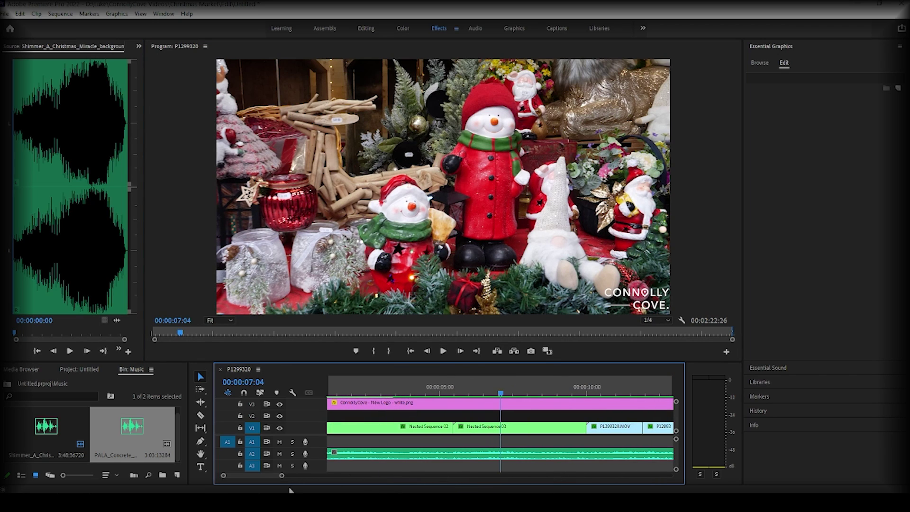
{"action": "left_click_drag", "start_coordinate": [281, 478], "coordinate": [338, 478]}
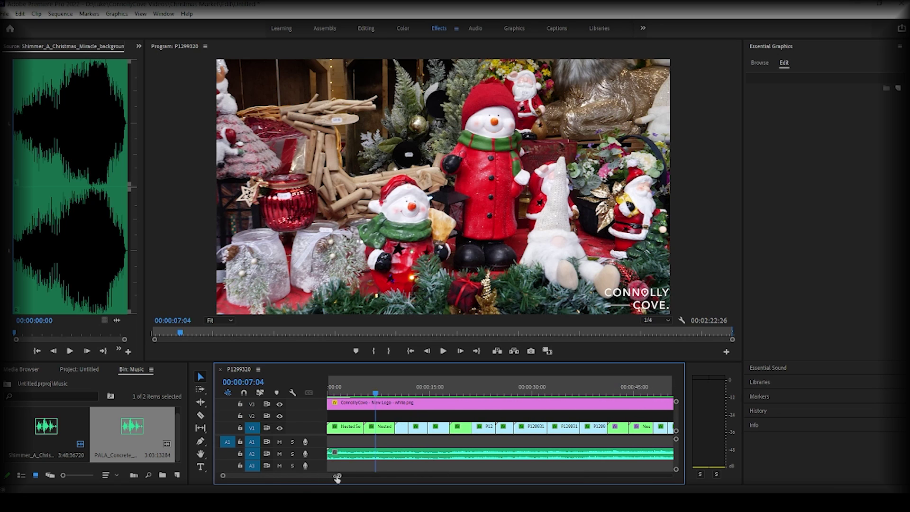
{"action": "key", "text": "space"}
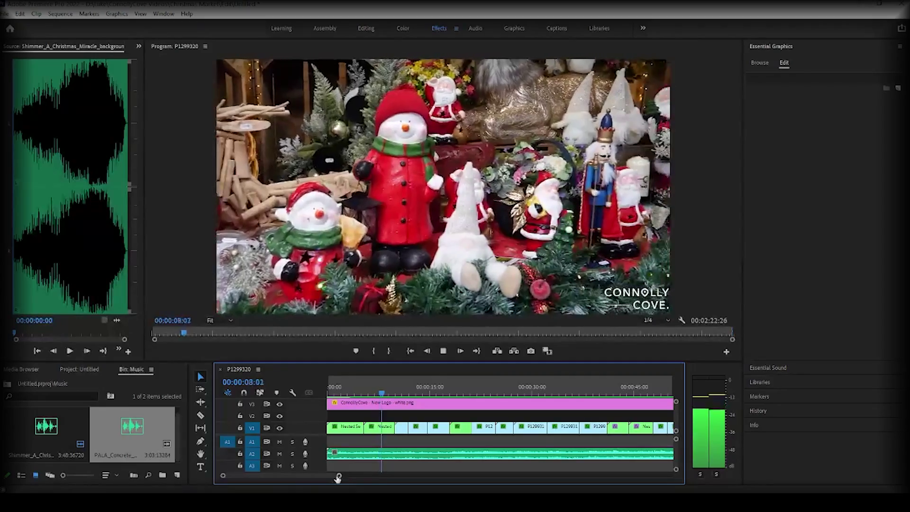
{"action": "key", "text": "space"}
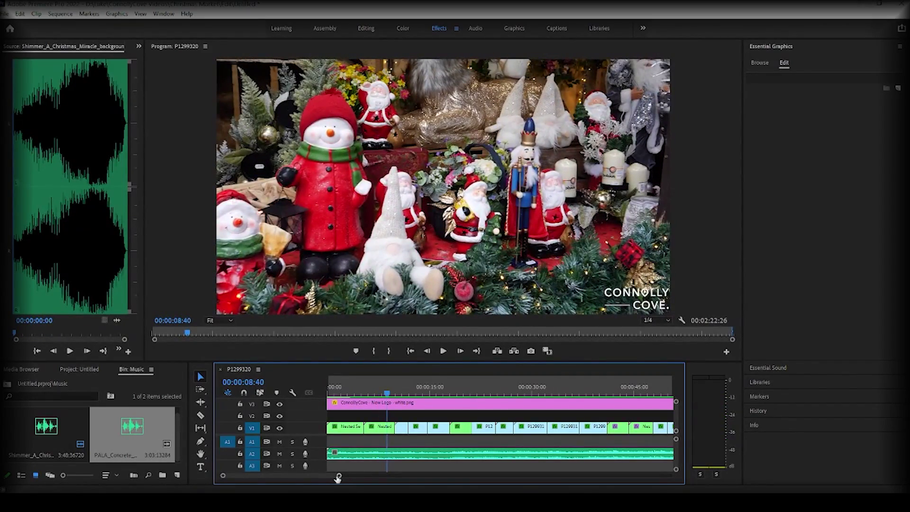
{"action": "key", "text": "space"}
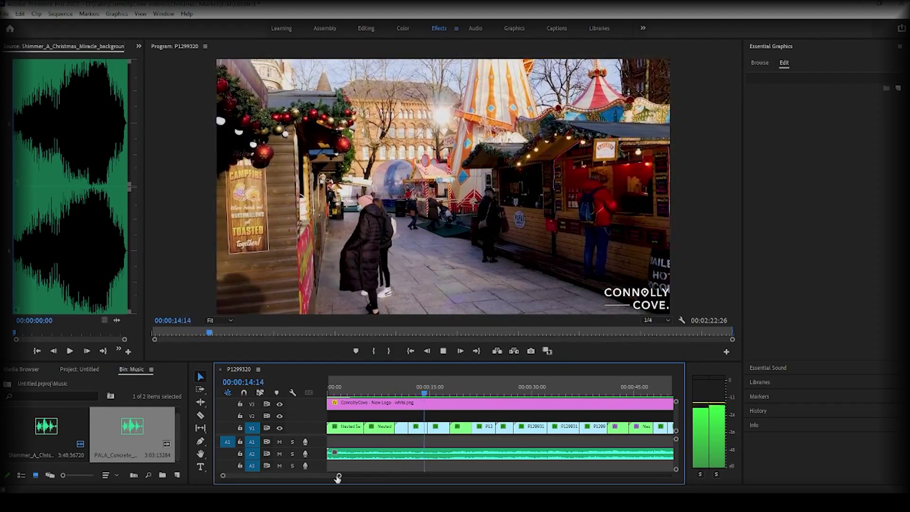
{"action": "key", "text": "space"}
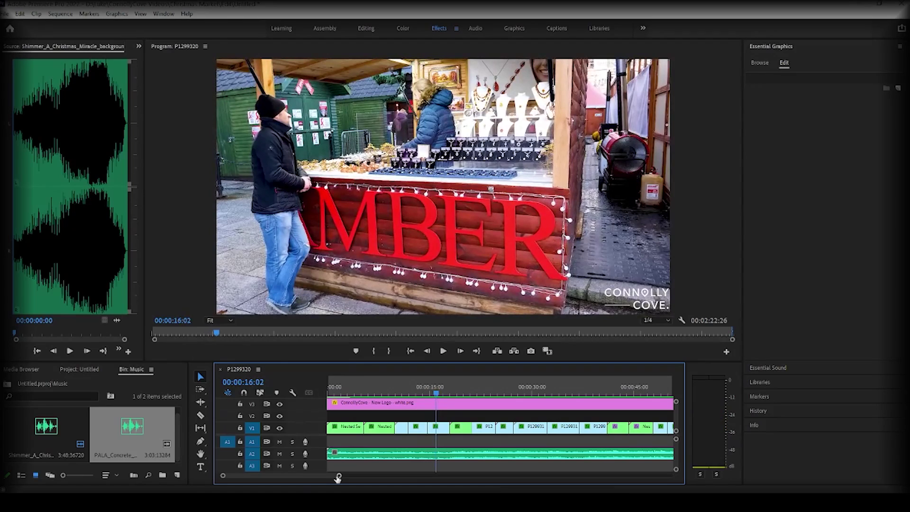
{"action": "left_click_drag", "start_coordinate": [337, 478], "coordinate": [502, 467]}
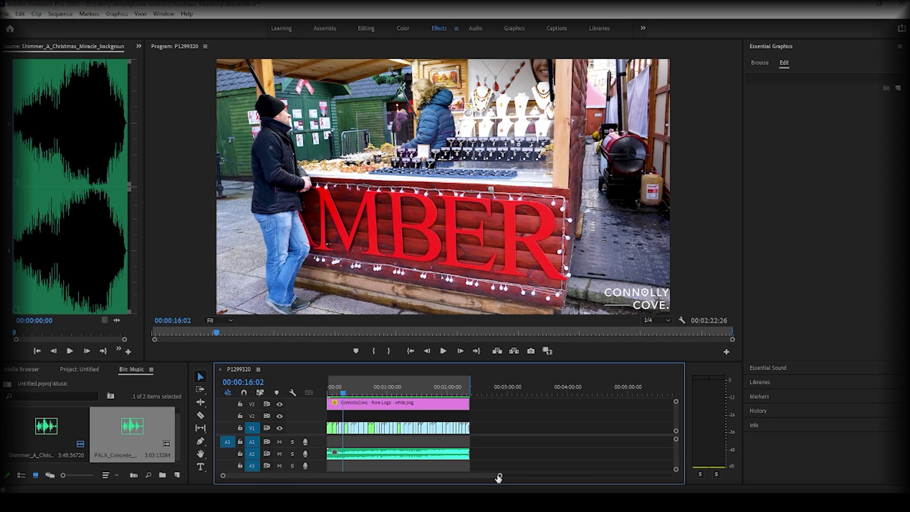
{"action": "left_click_drag", "start_coordinate": [500, 477], "coordinate": [552, 477]}
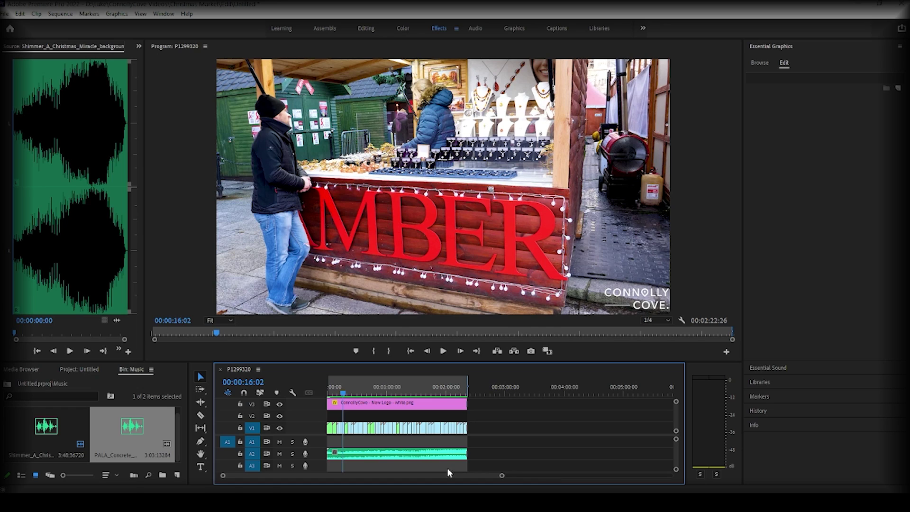
Place the second music clip from the bin on A1 at 03:38:05, after the existing clips
{"action": "left_click", "coordinate": [543, 392]}
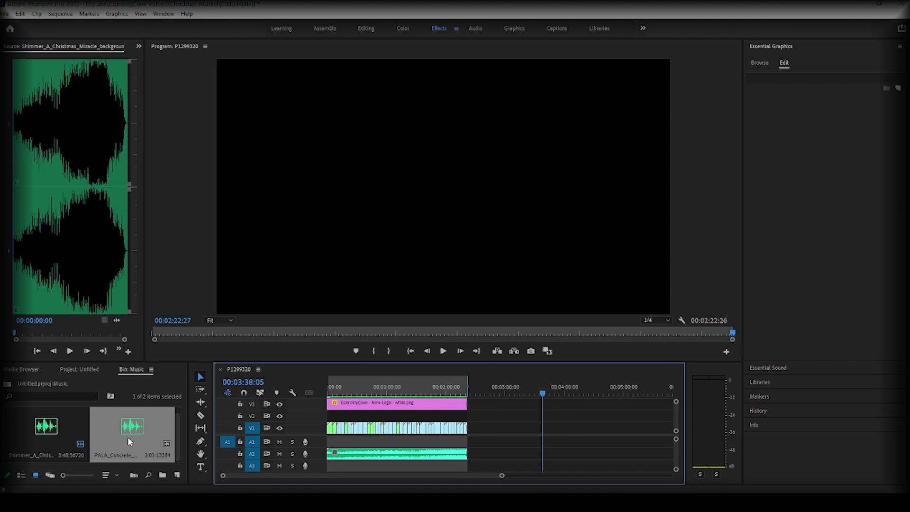
{"action": "left_click_drag", "start_coordinate": [127, 437], "coordinate": [545, 450]}
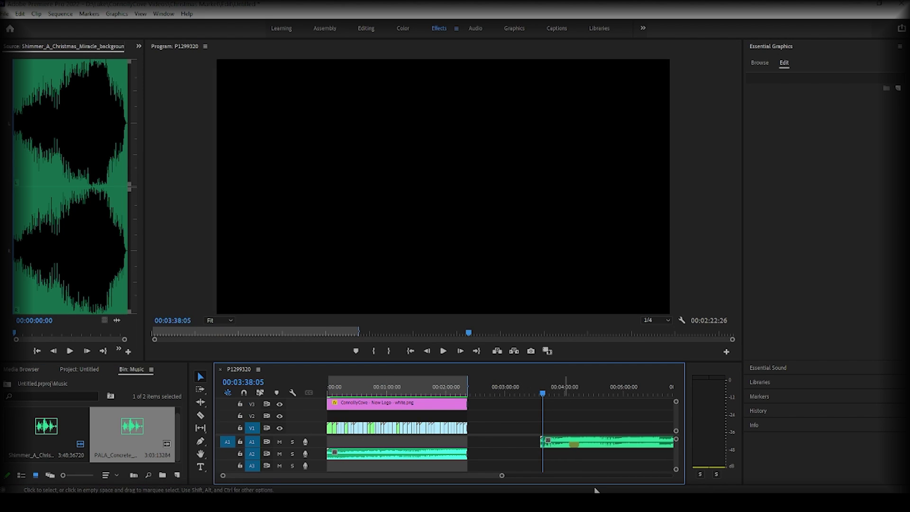
{"action": "left_click_drag", "start_coordinate": [512, 476], "coordinate": [555, 478]}
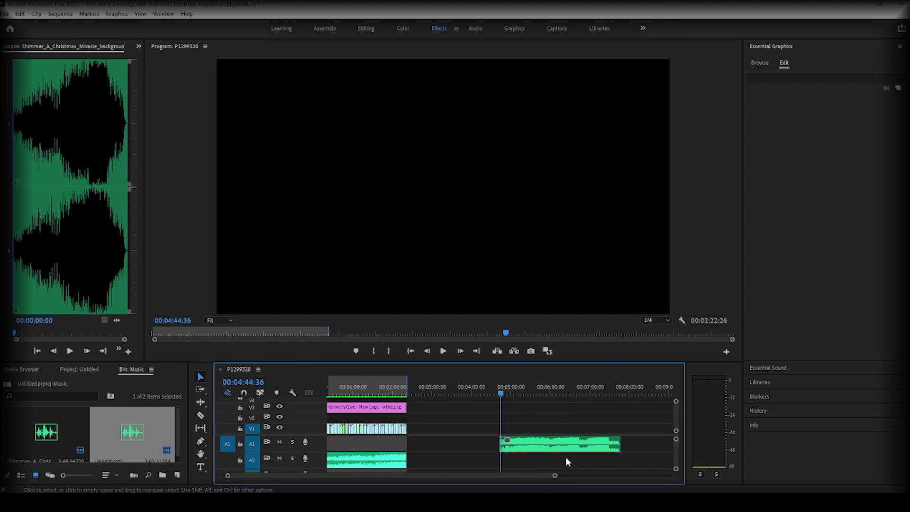
Lower the new music clip's audio gain by 3.8 dB
{"action": "left_click", "coordinate": [562, 448]}
{"action": "right_click", "coordinate": [562, 448]}
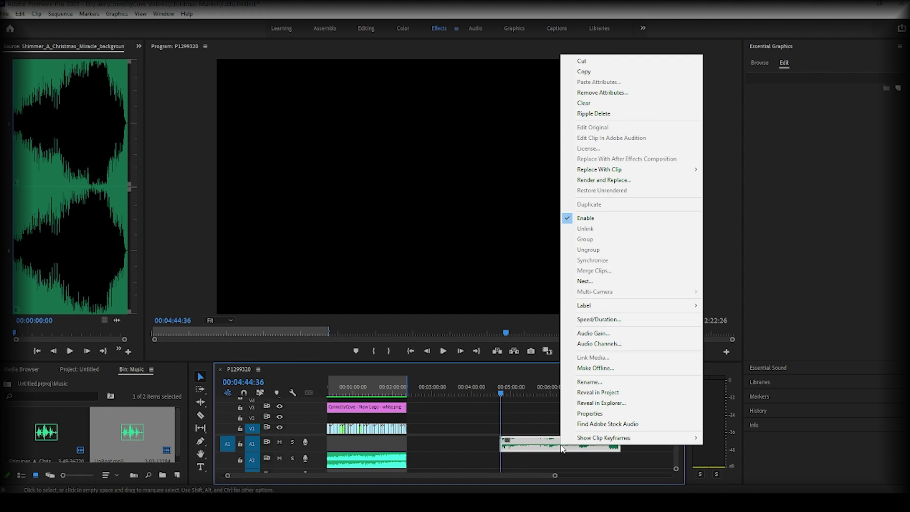
{"action": "left_click", "coordinate": [630, 334]}
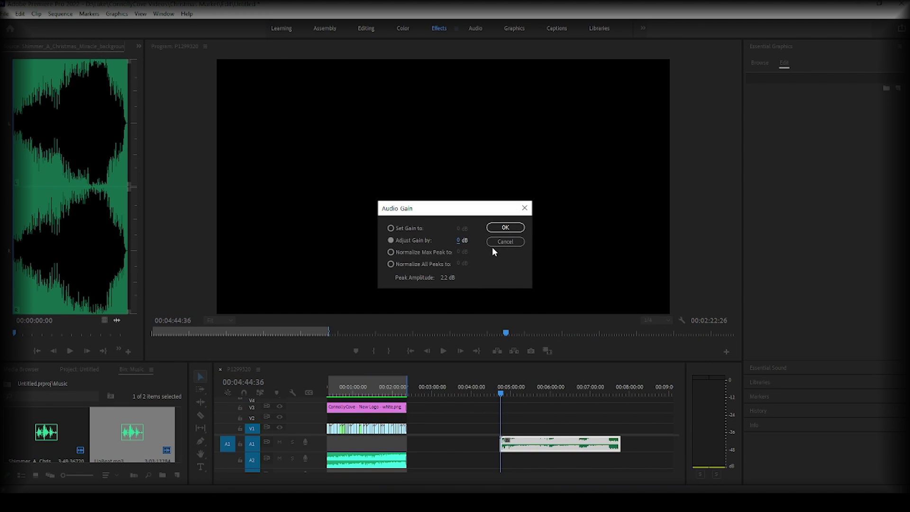
{"action": "left_click_drag", "start_coordinate": [463, 241], "coordinate": [444, 243]}
{"action": "left_click", "coordinate": [505, 228]}
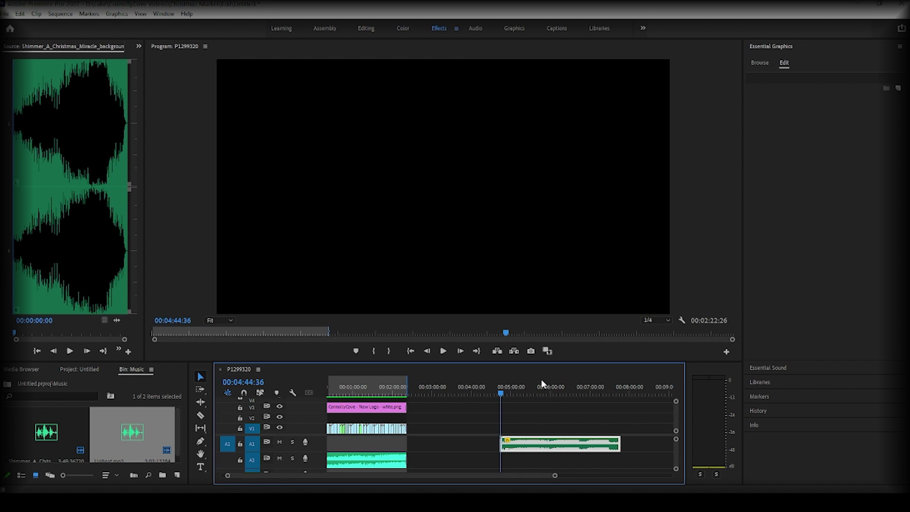
Zoom in on the UpBeat music clip and play it from 5:11:12 to place beat markers
{"action": "left_click_drag", "start_coordinate": [532, 377], "coordinate": [521, 377]}
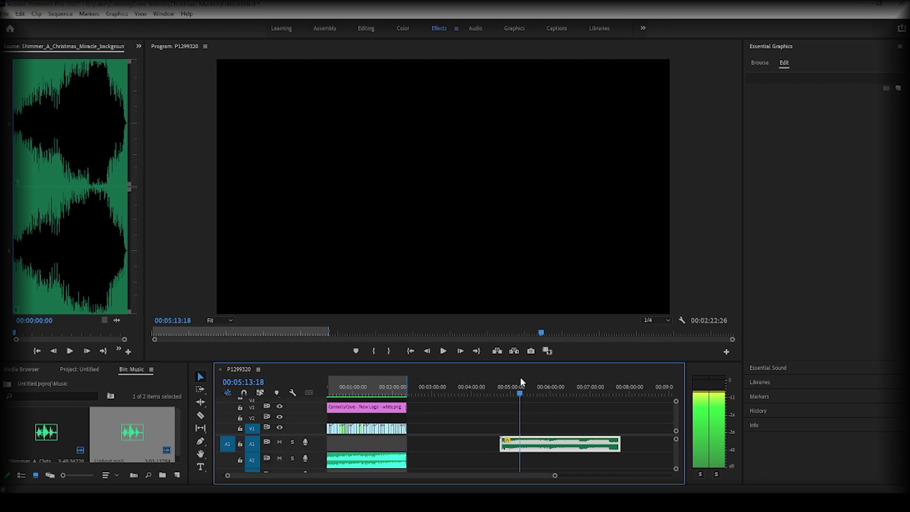
{"action": "key", "text": "space"}
{"action": "left_click_drag", "start_coordinate": [555, 476], "coordinate": [519, 482]}
{"action": "key", "text": "space"}
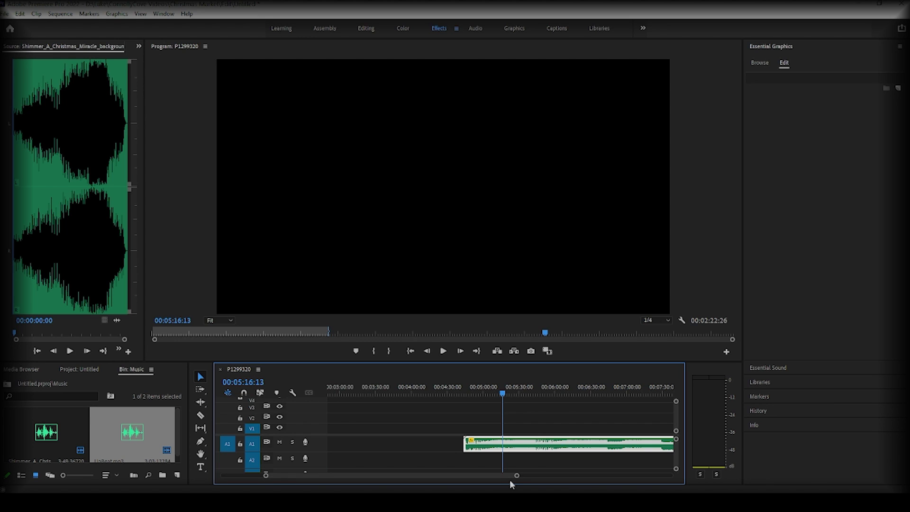
{"action": "left_click_drag", "start_coordinate": [518, 478], "coordinate": [467, 481]}
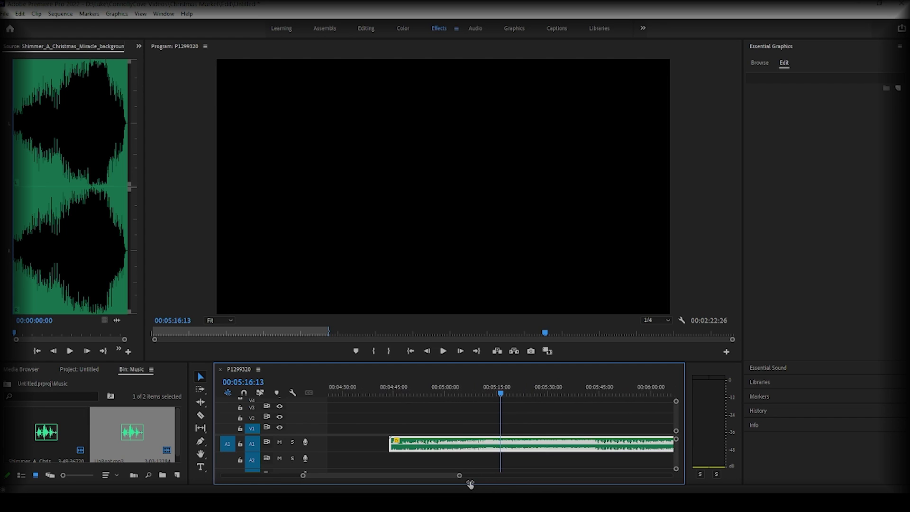
{"action": "left_click_drag", "start_coordinate": [492, 391], "coordinate": [484, 392]}
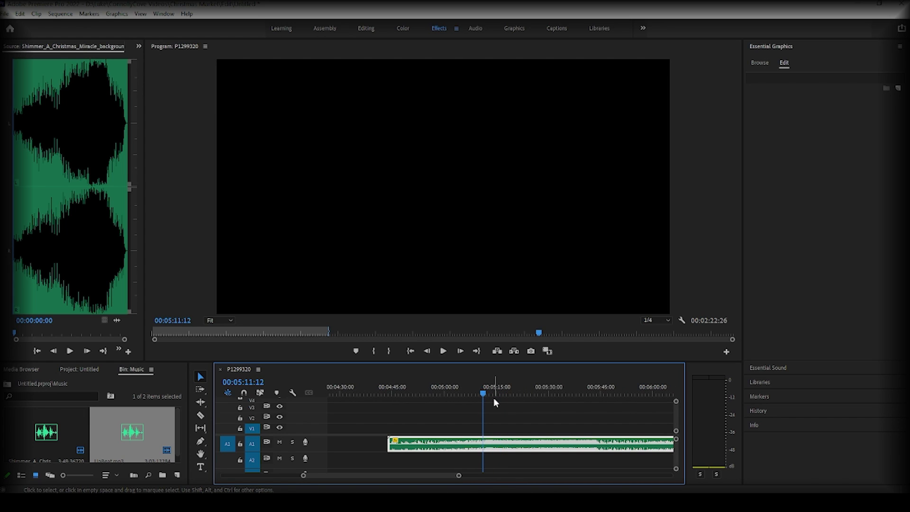
{"action": "key", "text": "space"}
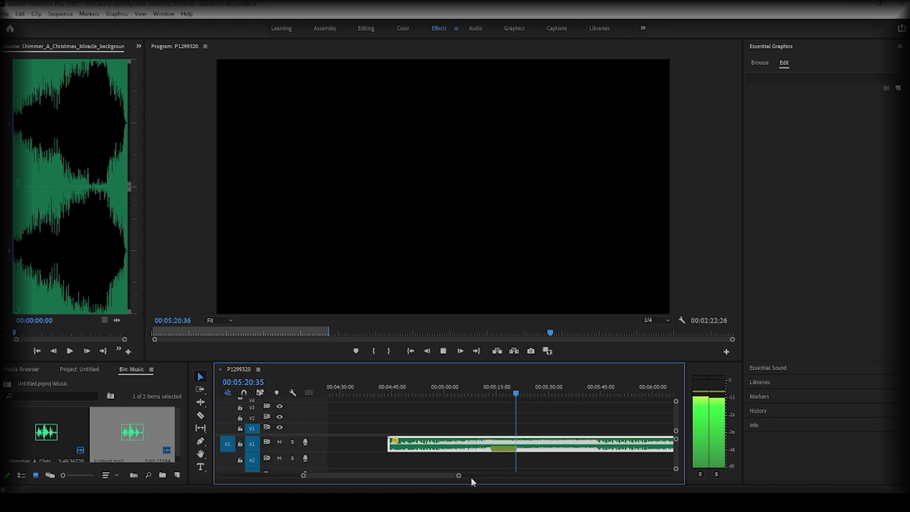
Stop playback at 00:05:21:06 and zoom in closely on the music clip's beat markers
{"action": "key", "text": "space"}
{"action": "left_click_drag", "start_coordinate": [458, 476], "coordinate": [417, 484]}
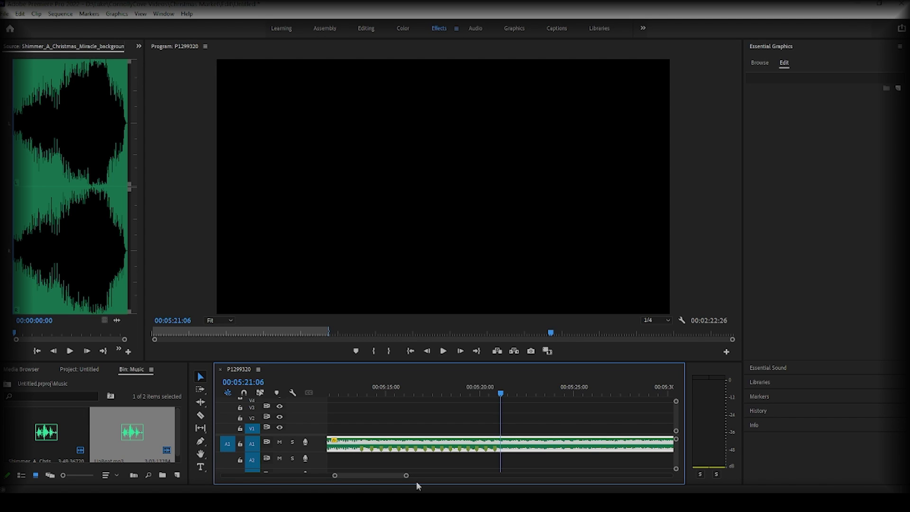
{"action": "left_click_drag", "start_coordinate": [406, 476], "coordinate": [401, 477]}
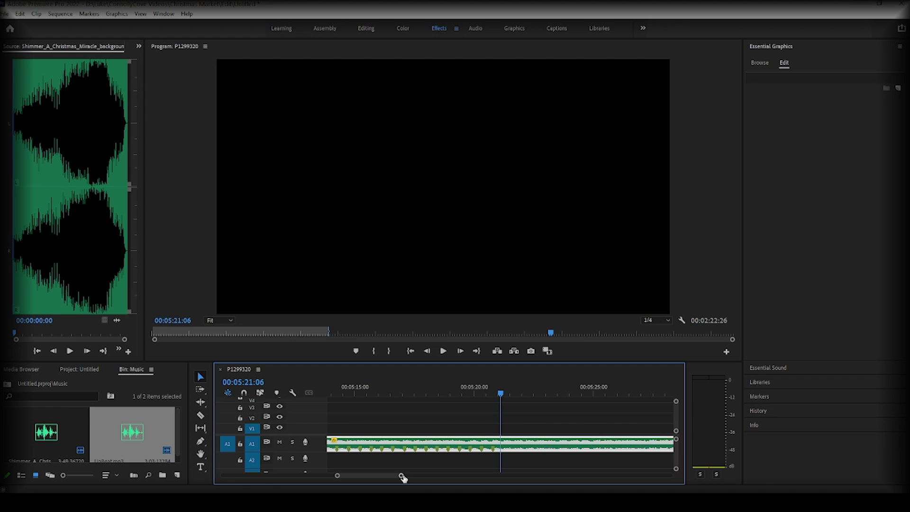
{"action": "left_click_drag", "start_coordinate": [401, 476], "coordinate": [362, 480]}
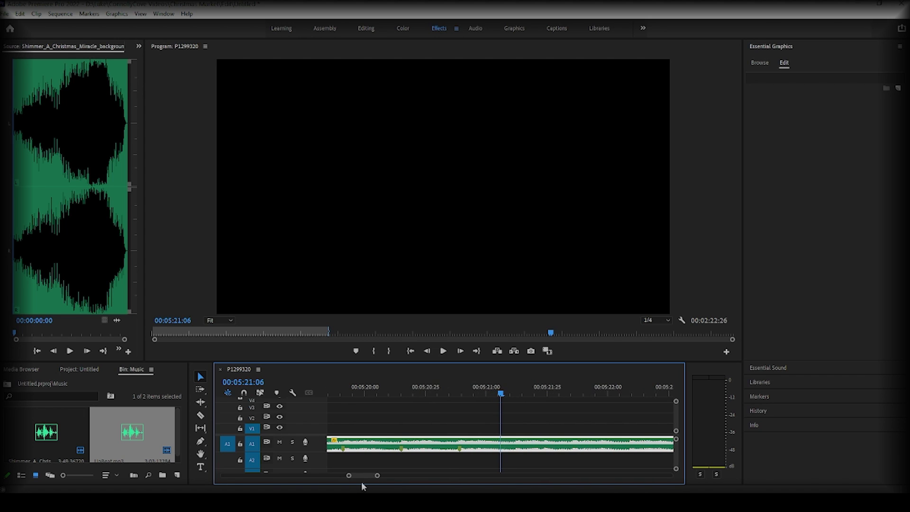
Load UpBeat.mp3 in the Source monitor and scrub it to 00:00:23:25
{"action": "double_click", "coordinate": [459, 450]}
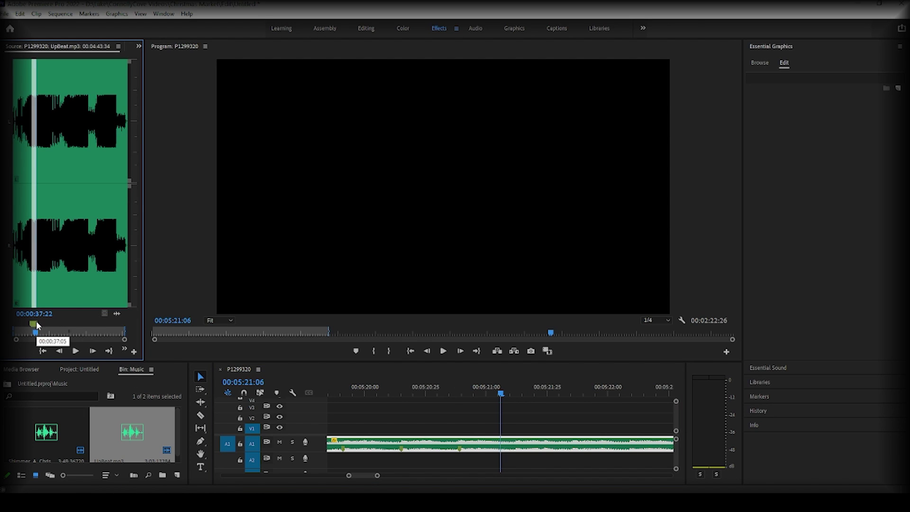
{"action": "left_click_drag", "start_coordinate": [37, 326], "coordinate": [28, 329]}
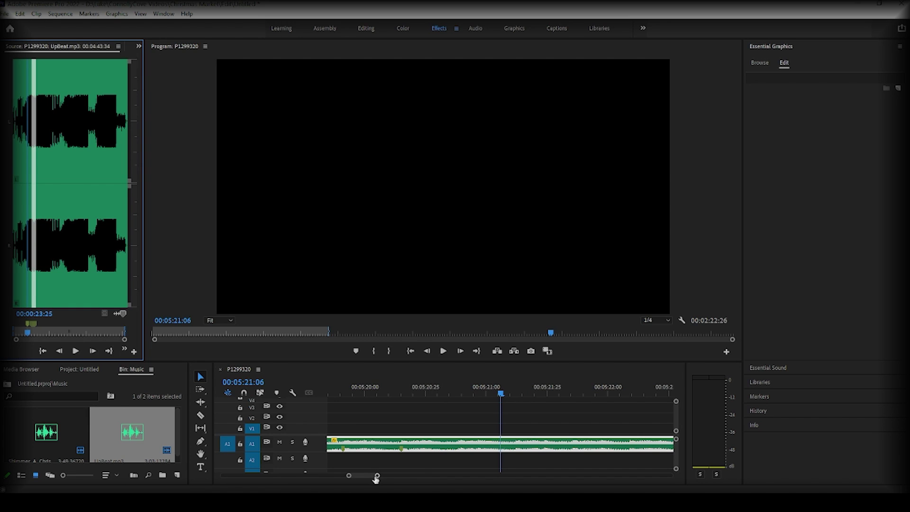
{"action": "left_click_drag", "start_coordinate": [377, 475], "coordinate": [549, 477]}
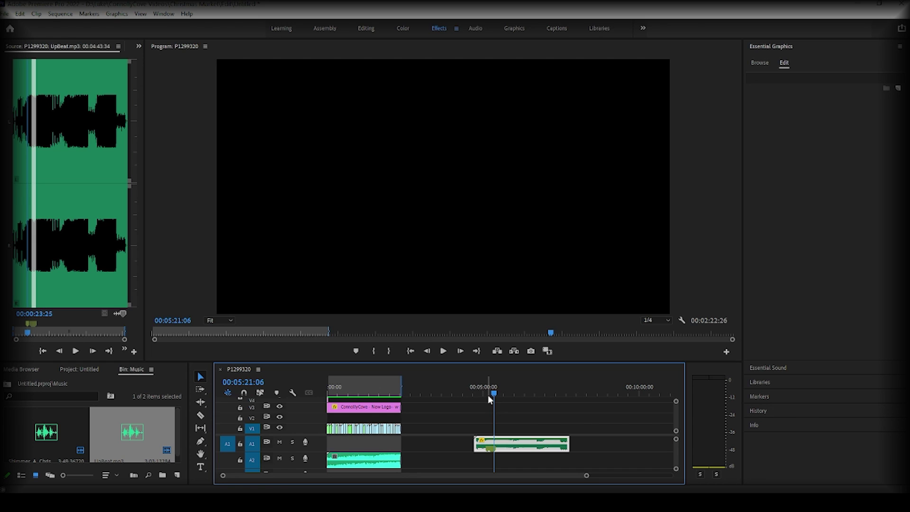
Return the sequence playhead to 00:00:00:00 at the Belfast Christmas Market 2021 title
{"action": "left_click", "coordinate": [353, 388]}
{"action": "left_click_drag", "start_coordinate": [353, 386], "coordinate": [312, 392]}
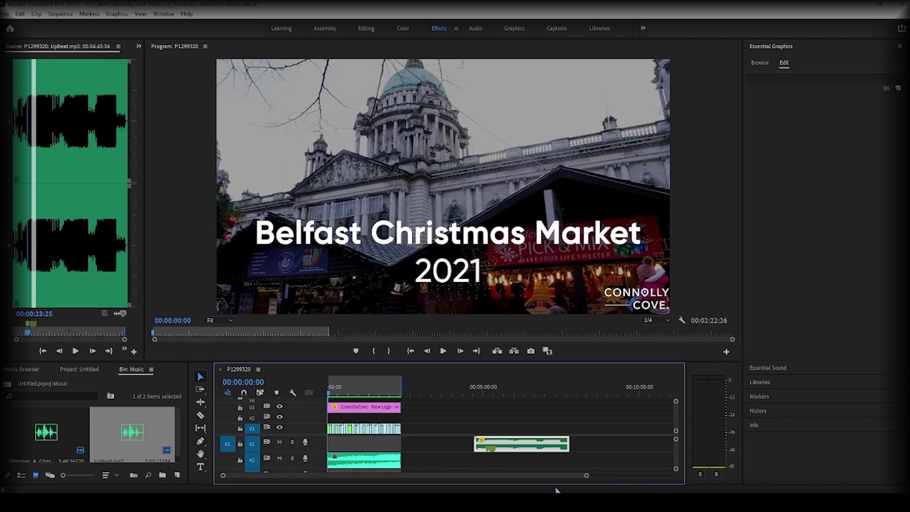
{"action": "left_click_drag", "start_coordinate": [588, 476], "coordinate": [482, 483]}
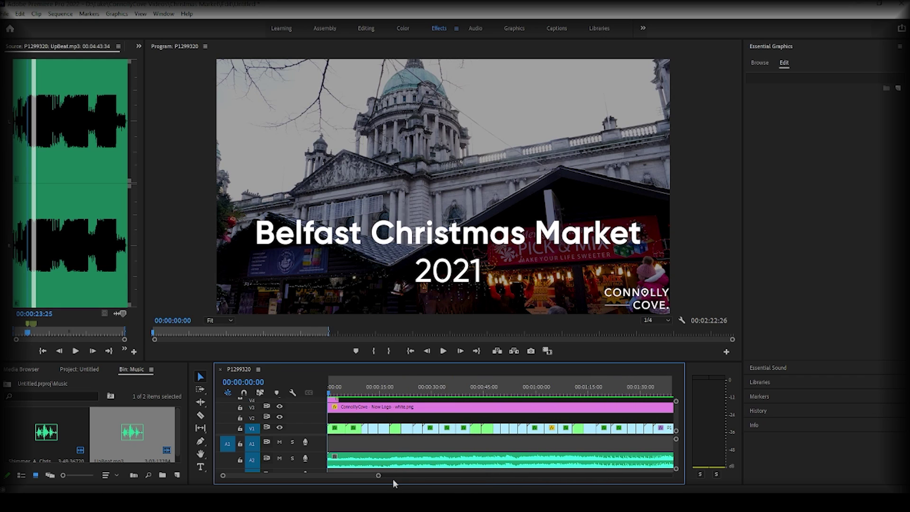
{"action": "left_click_drag", "start_coordinate": [381, 476], "coordinate": [379, 478]}
Select the A2 clip and preview the first seconds, stopping at 00:00:01:47 on the title shot
{"action": "left_click_drag", "start_coordinate": [378, 477], "coordinate": [337, 477]}
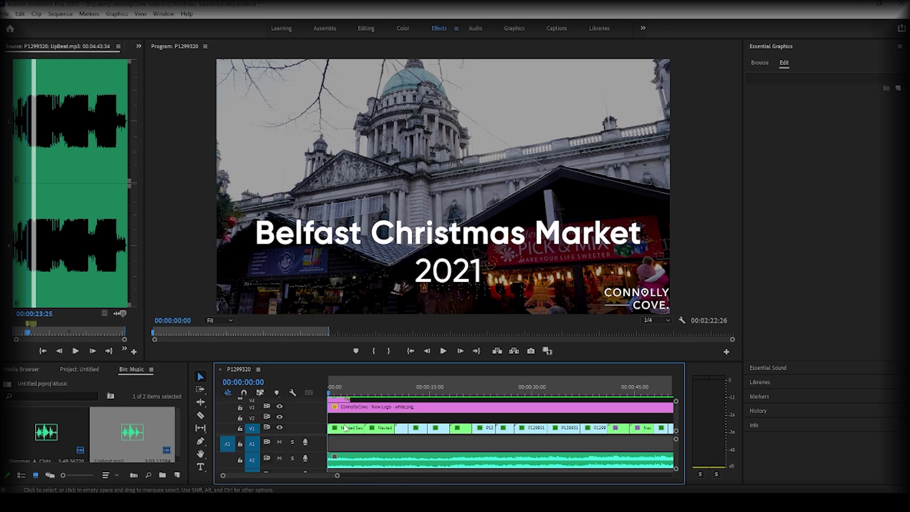
{"action": "left_click", "coordinate": [358, 464]}
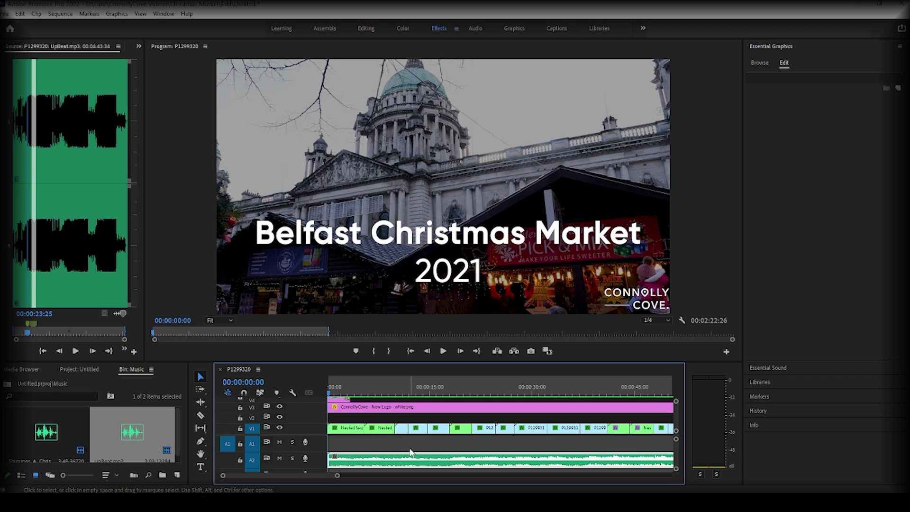
{"action": "key", "text": "space"}
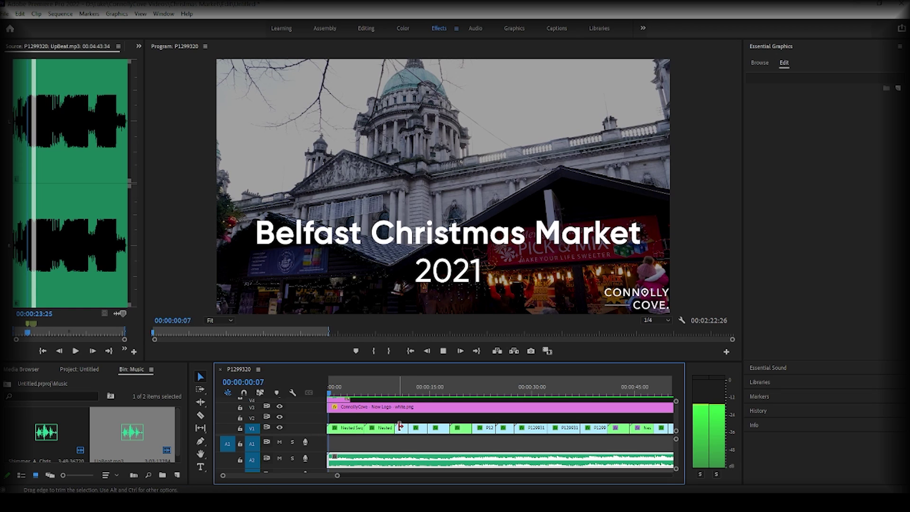
{"action": "key", "text": "space"}
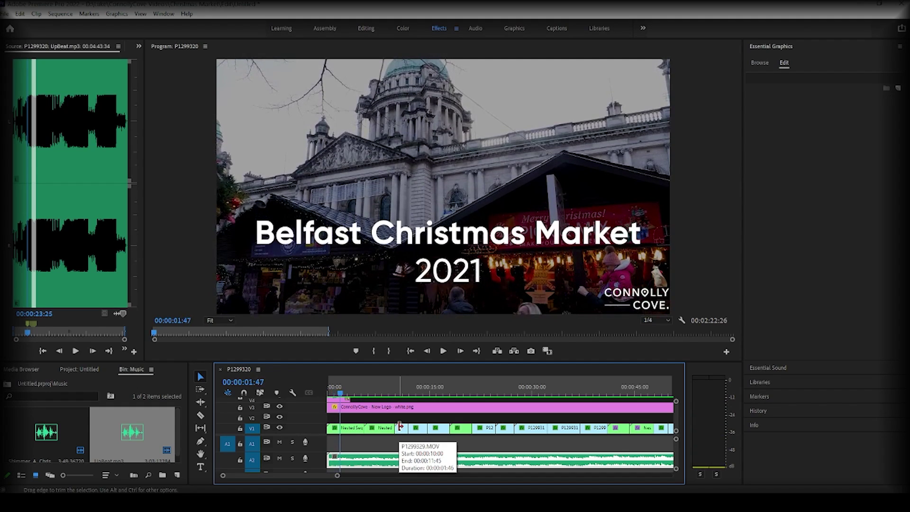